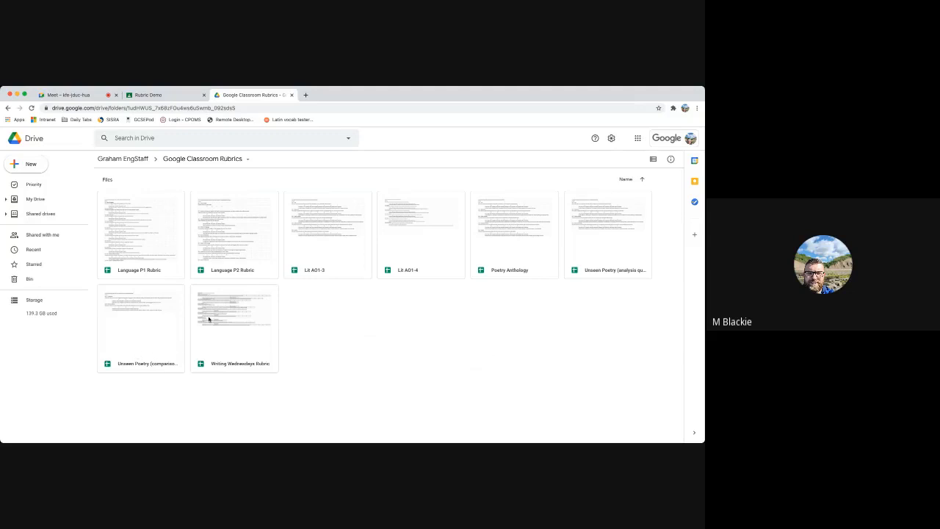
Create a new assignment titled "demo" in the classwork of the Rubric Demo class in Google Classroom
left_click(167, 96)
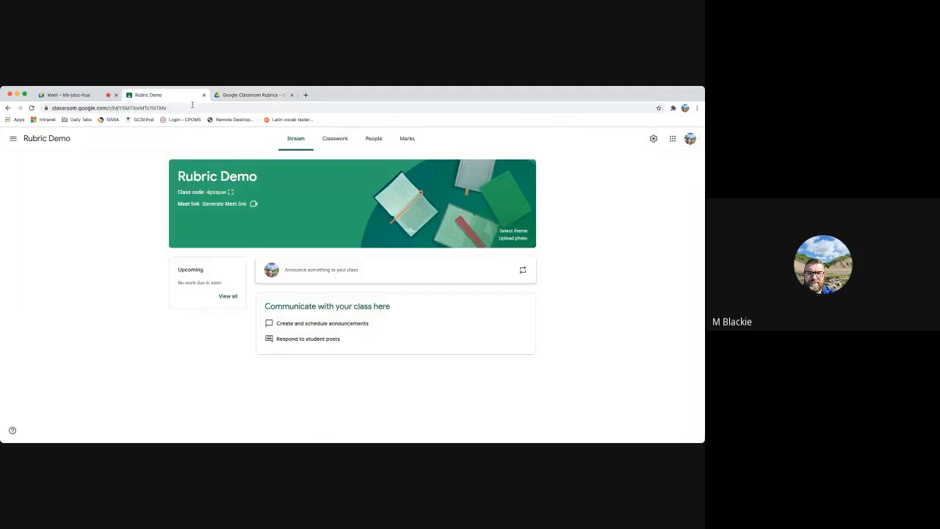
left_click(333, 140)
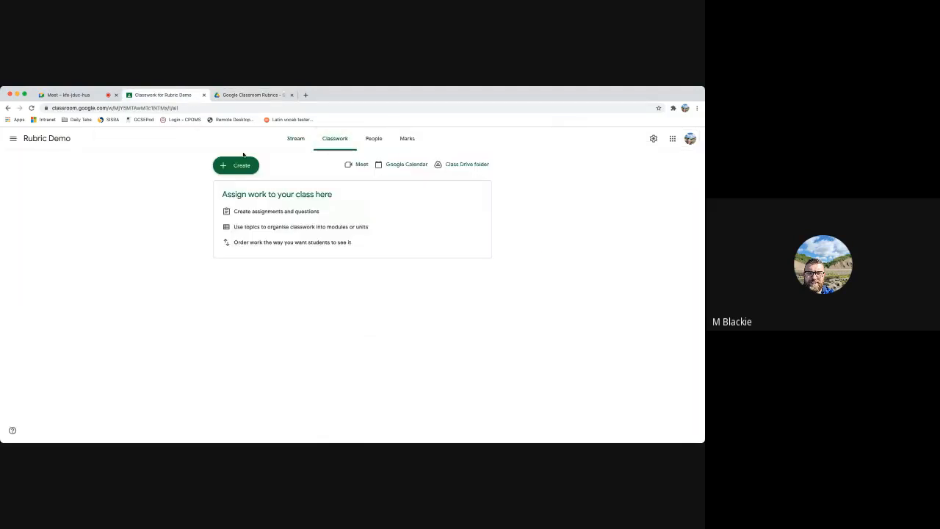
left_click(295, 144)
left_click(332, 142)
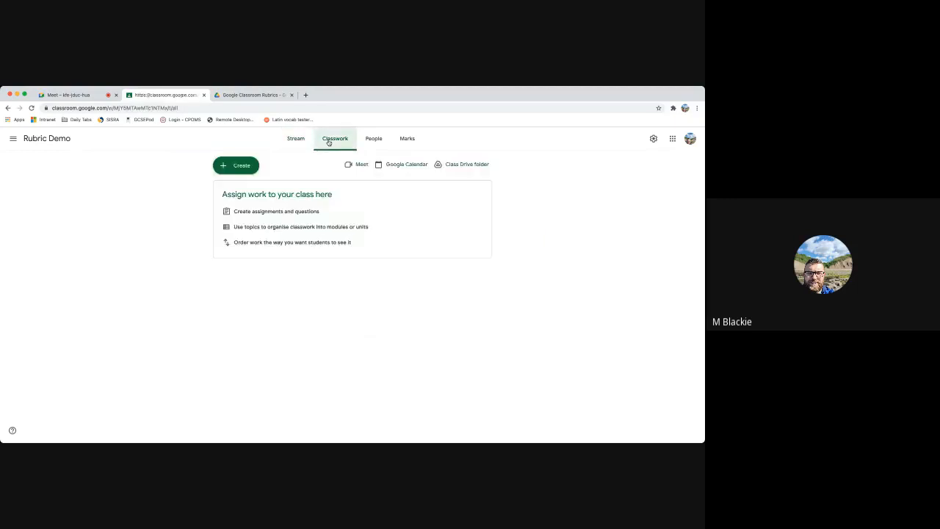
left_click(228, 167)
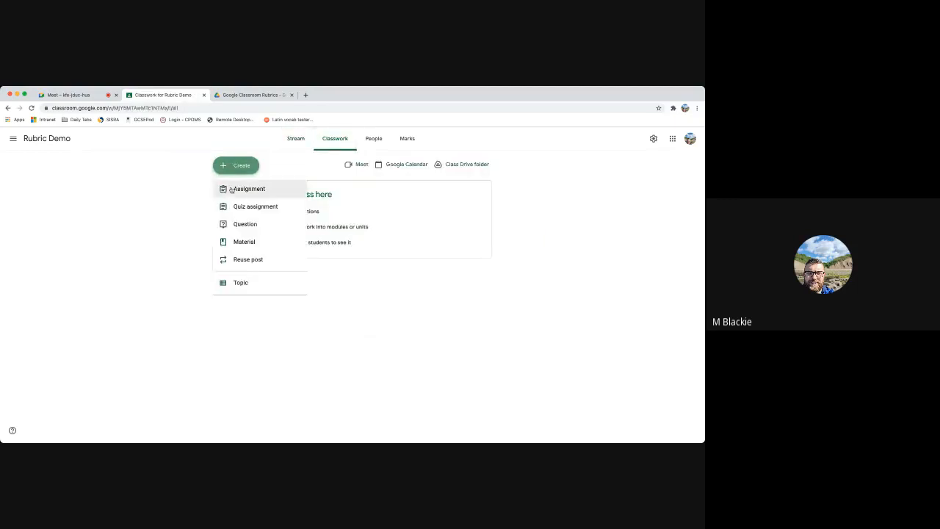
left_click(241, 190)
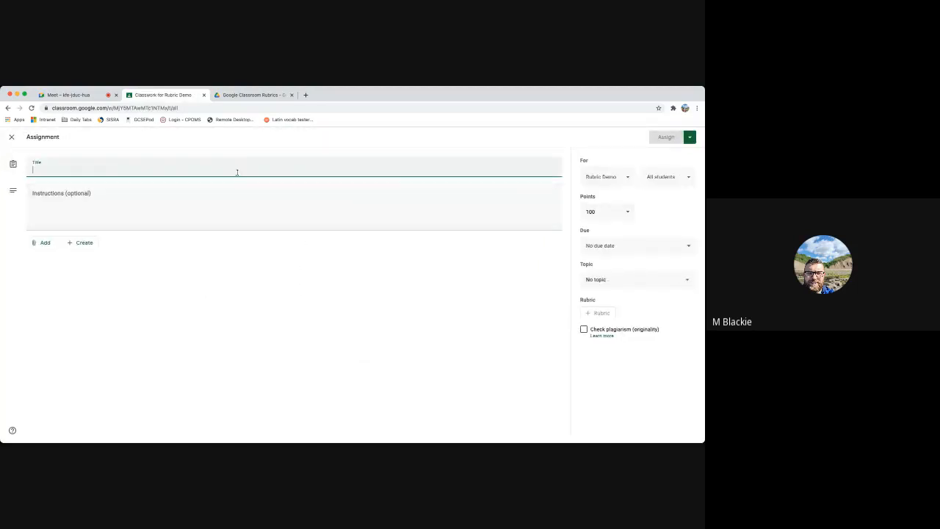
type("demo")
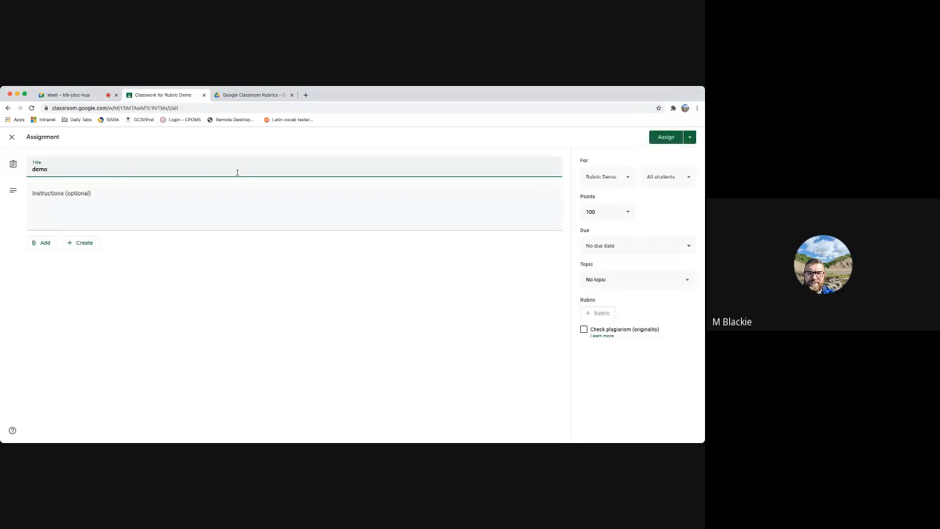
left_click(500, 288)
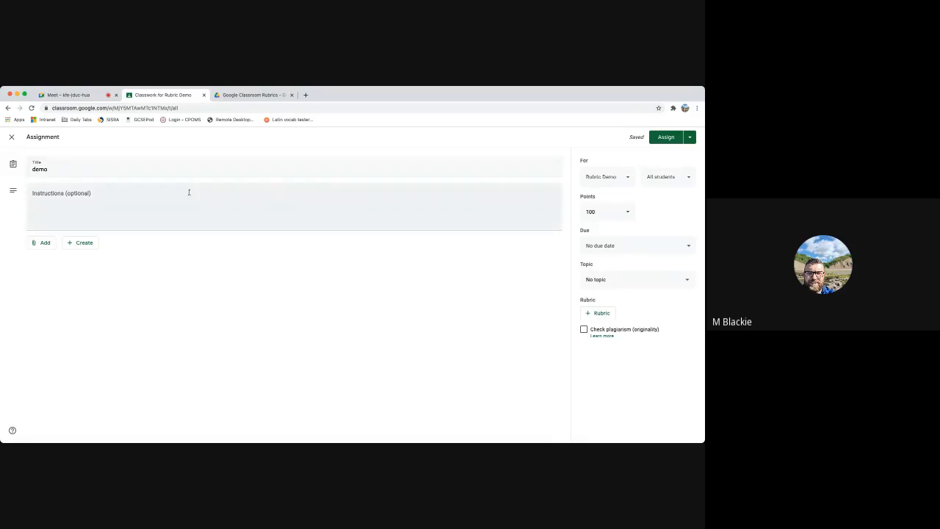
Import the Lit AO1-3 spreadsheet as the assignment's rubric and save it
left_click(598, 319)
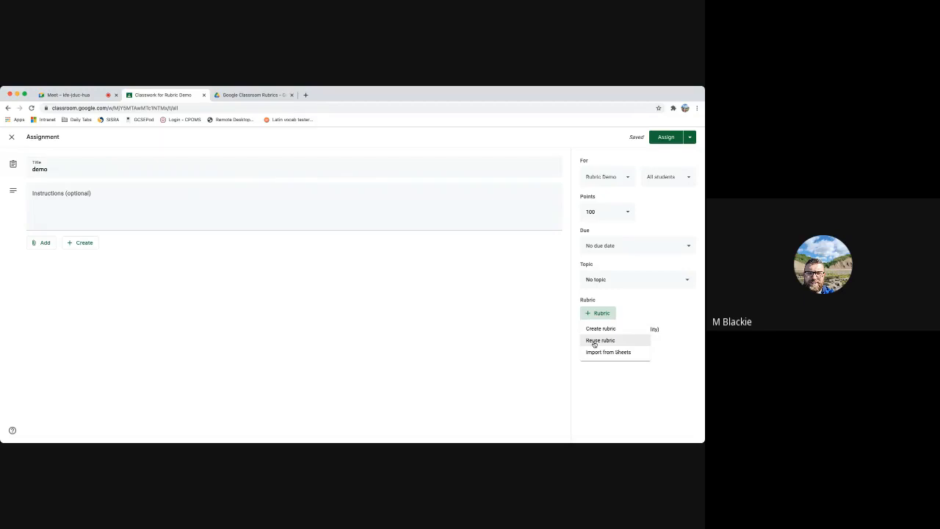
left_click(594, 354)
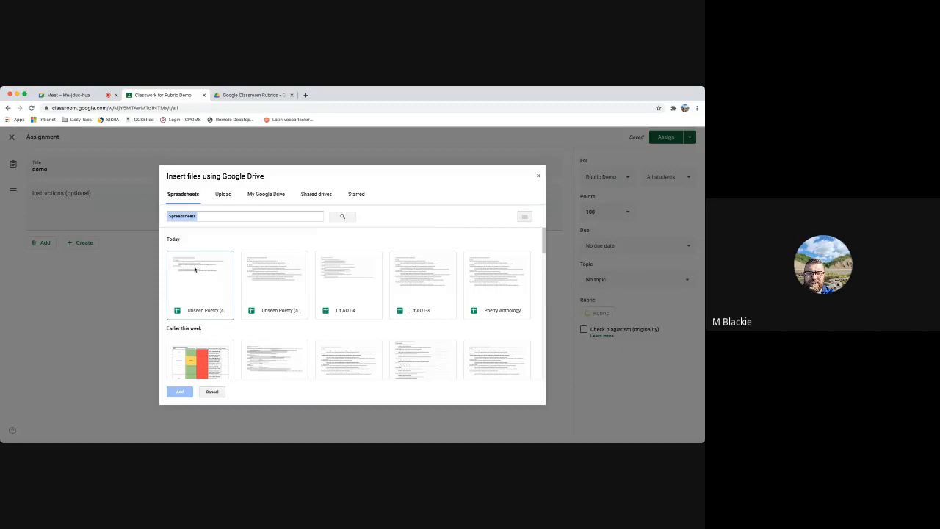
left_click(422, 283)
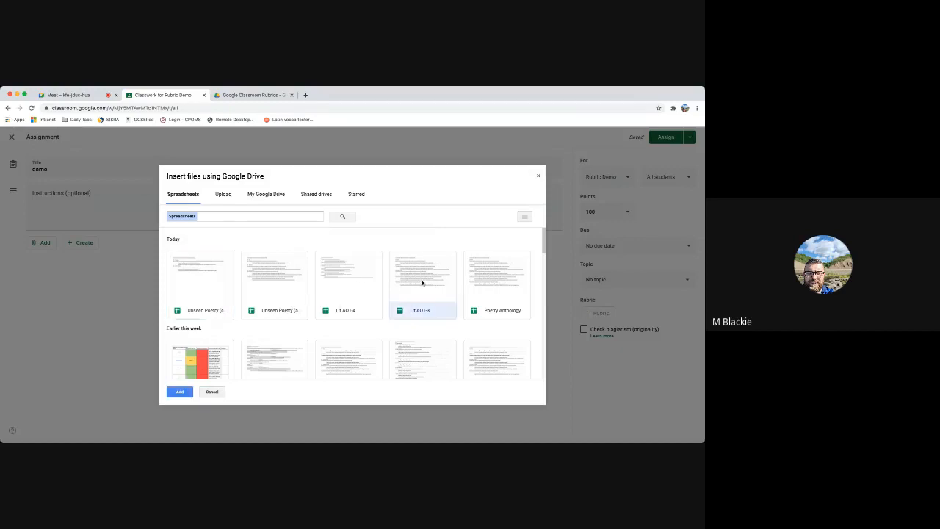
left_click(179, 392)
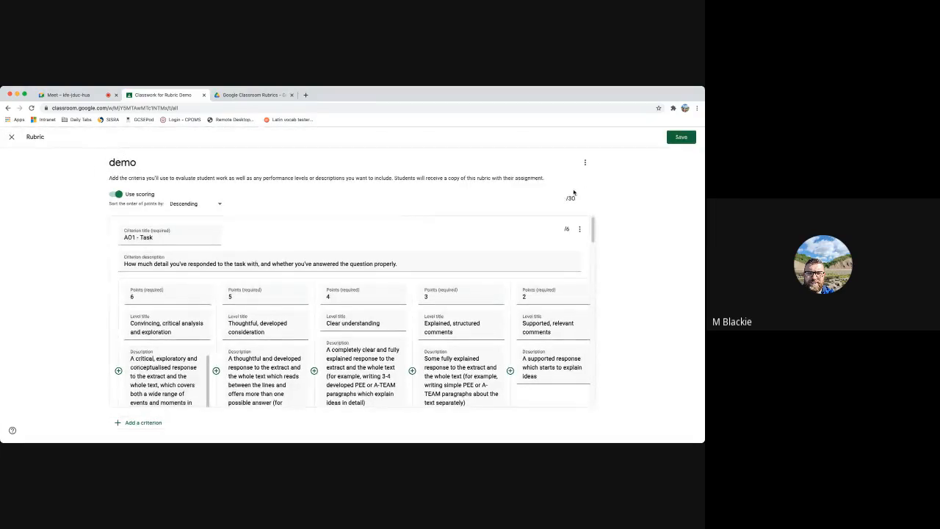
mouse_move(593, 231)
left_mouse_down()
mouse_move(580, 391)
mouse_move(577, 232)
left_mouse_up()
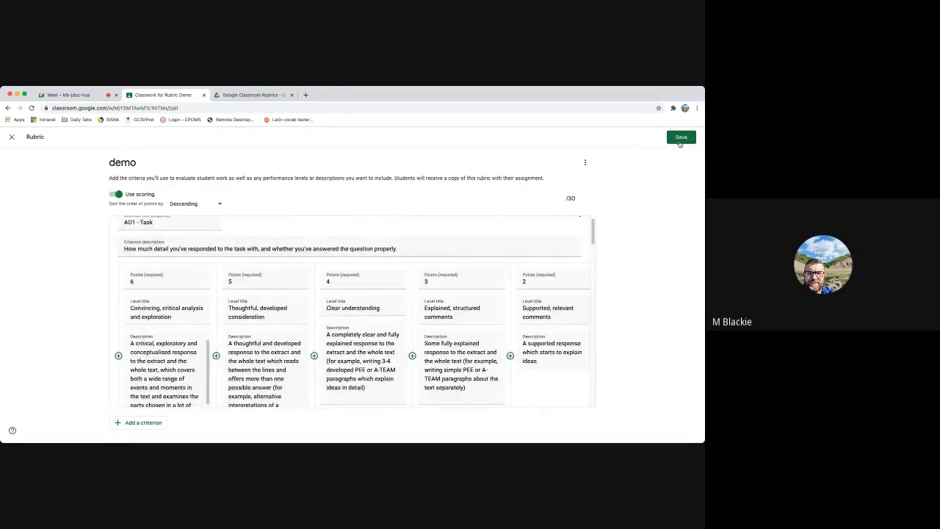
left_click(680, 138)
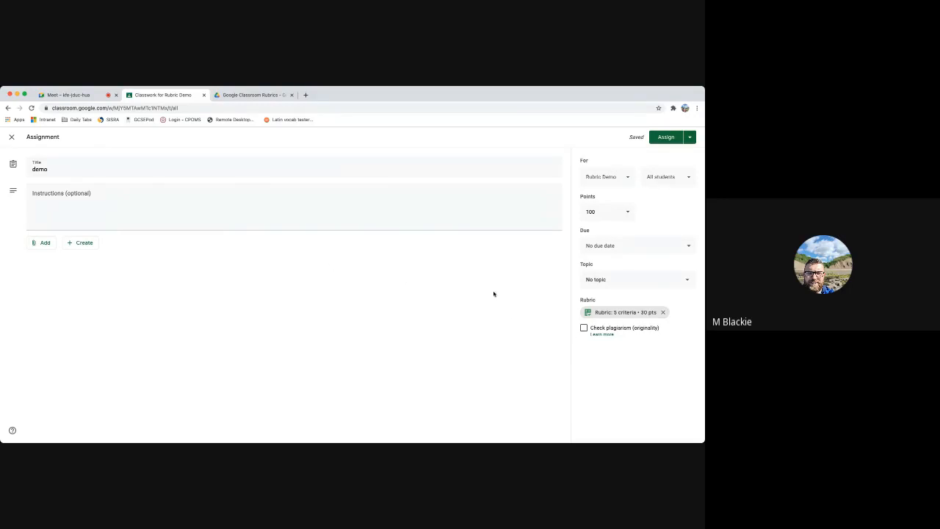
Set the assignment's points to 30
left_click_drag(604, 213, 578, 216)
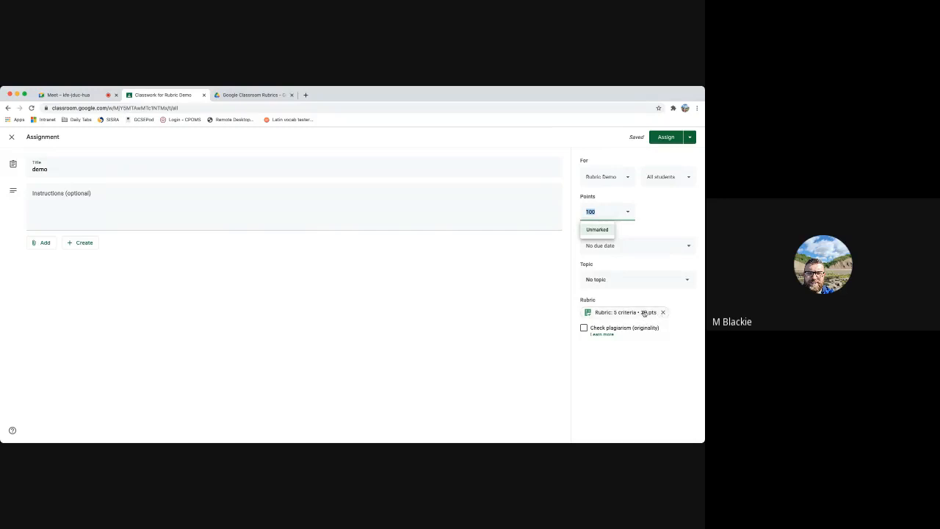
type("30")
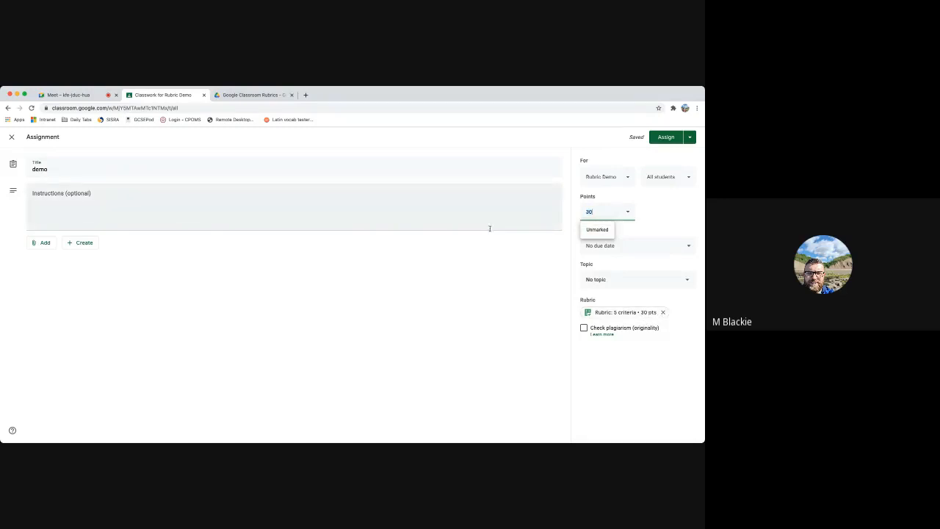
left_click(668, 217)
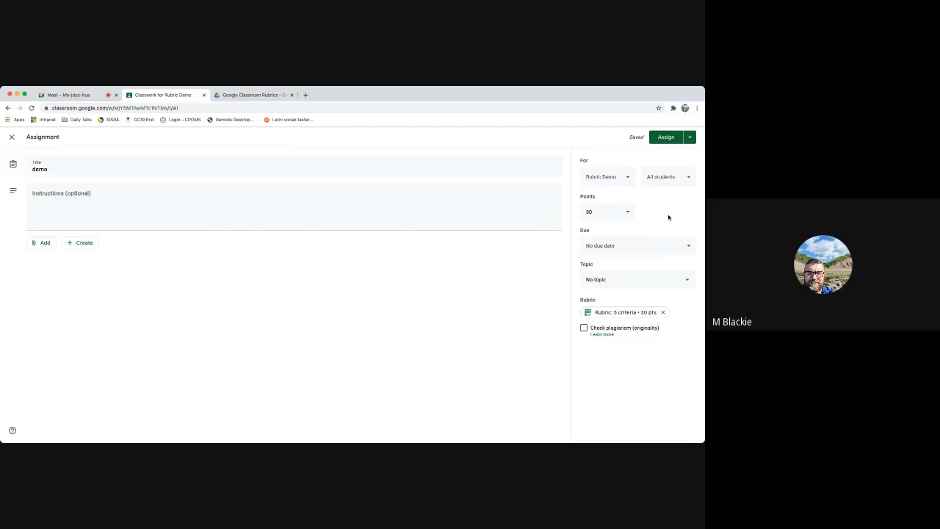
Attach a new Google Docs document with a copy made for each student, and assign the work to the class
left_click(30, 246)
left_click(80, 249)
left_click(80, 248)
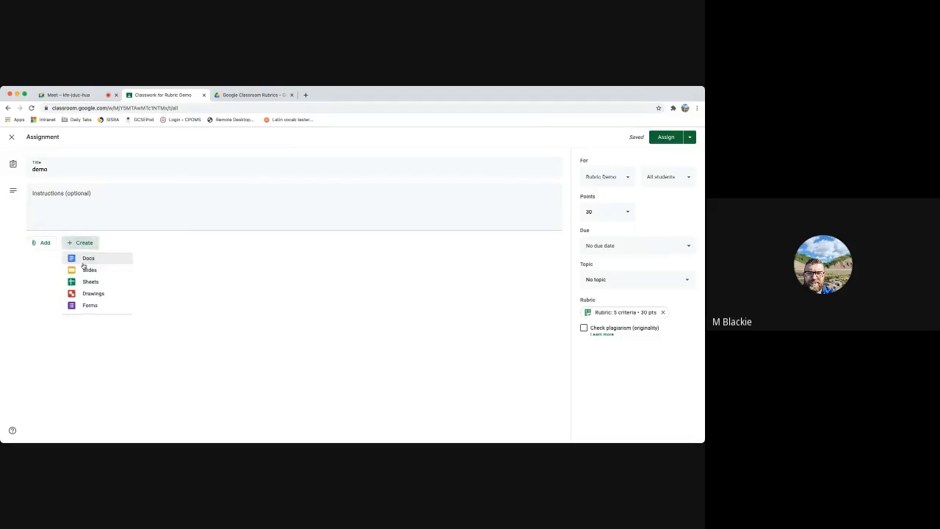
left_click(83, 258)
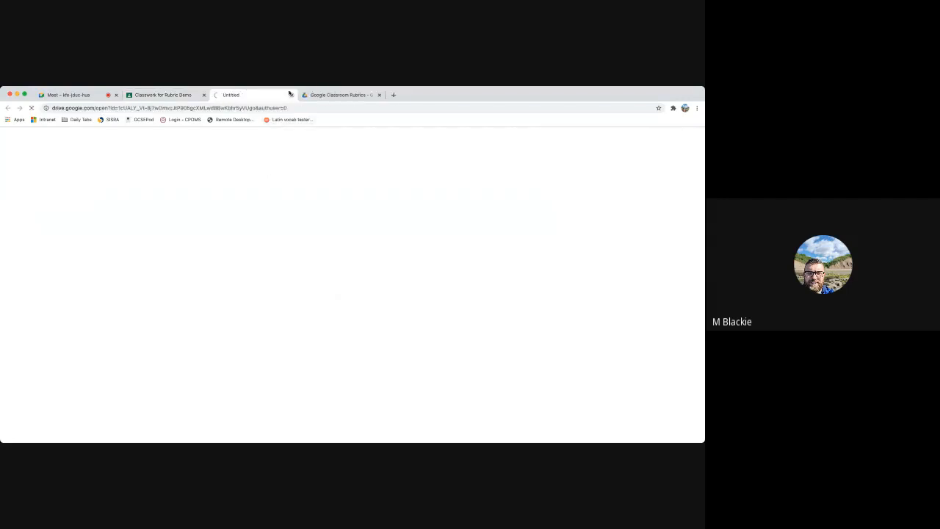
left_click(289, 95)
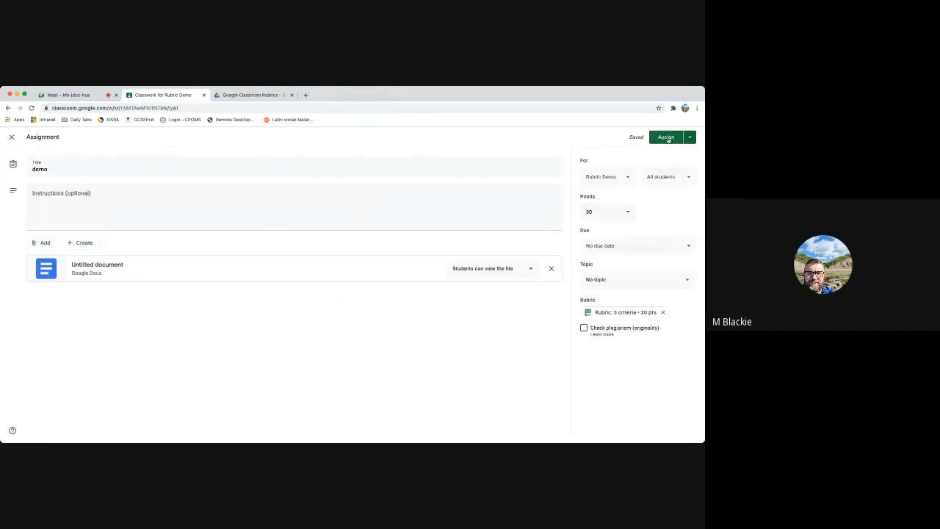
left_click(503, 270)
left_click(465, 307)
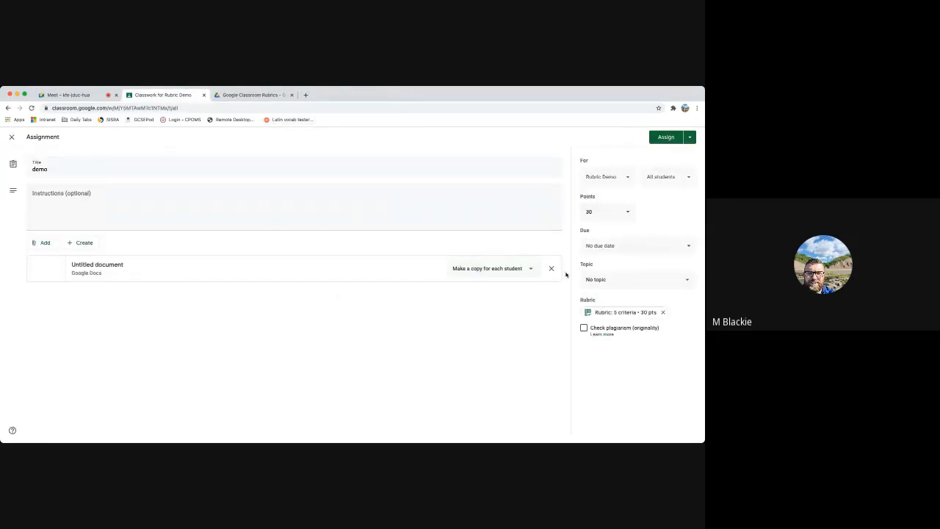
left_click(663, 141)
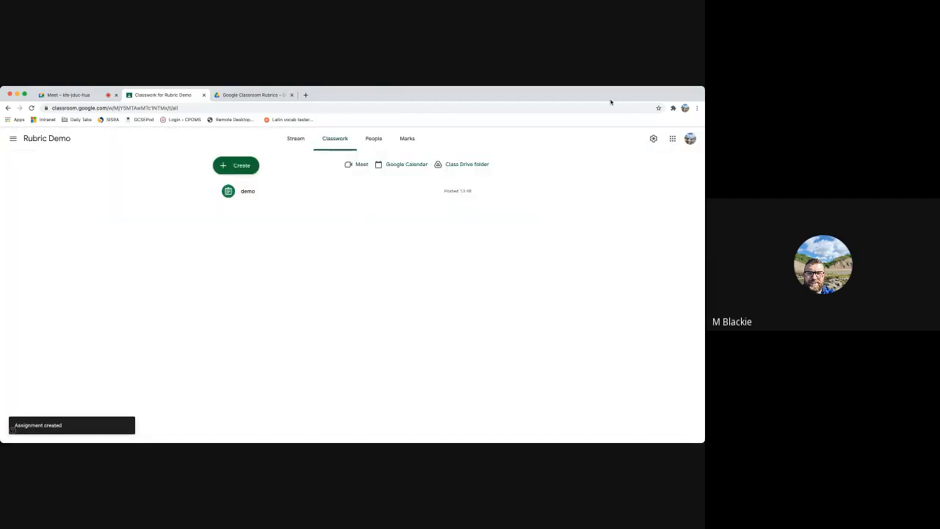
Review the posted demo assignment's student work, instructions and attached document
left_click(242, 199)
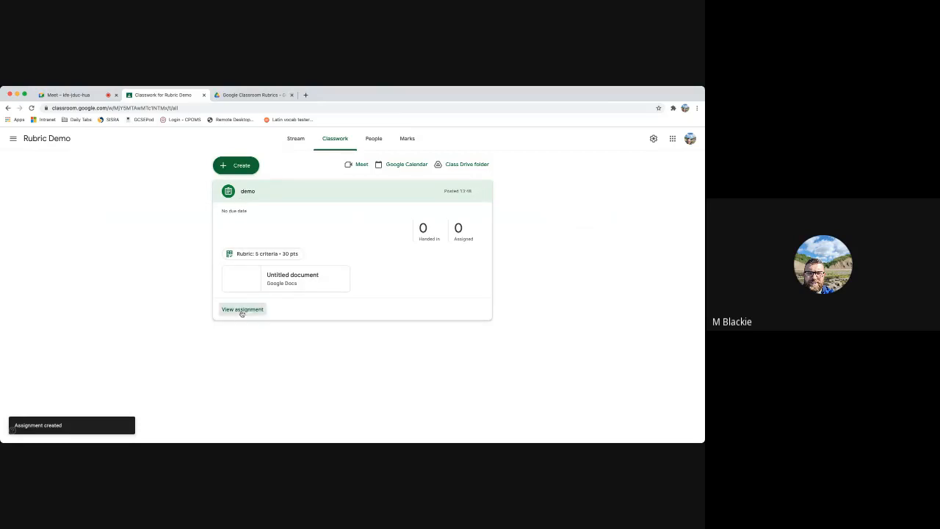
left_click(242, 311)
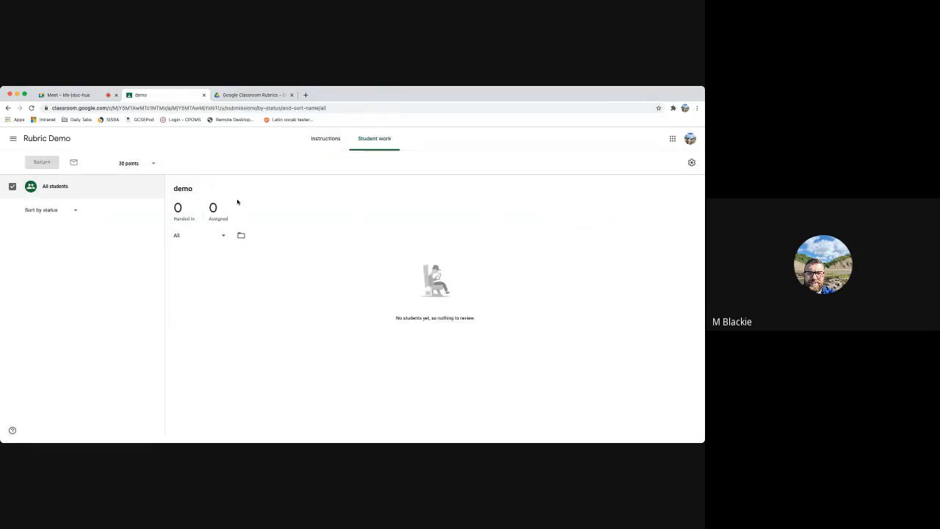
left_click(325, 138)
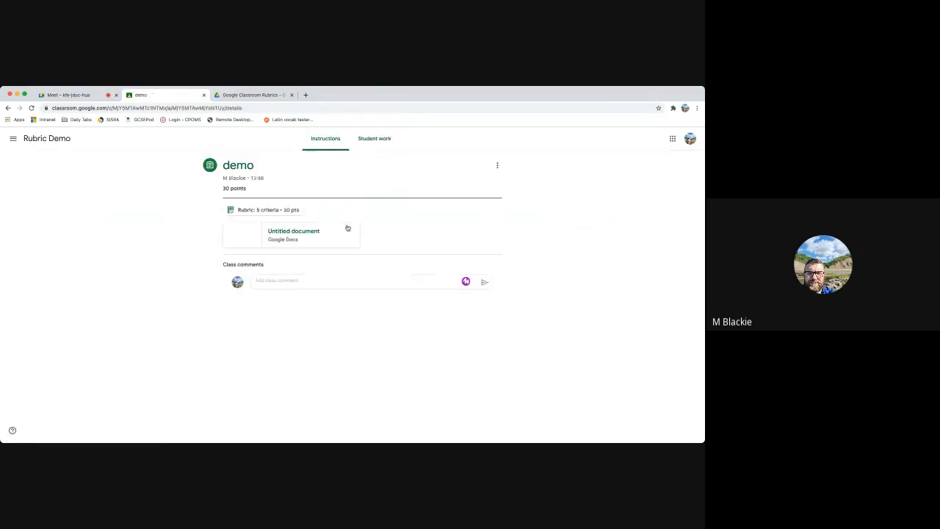
left_click(308, 237)
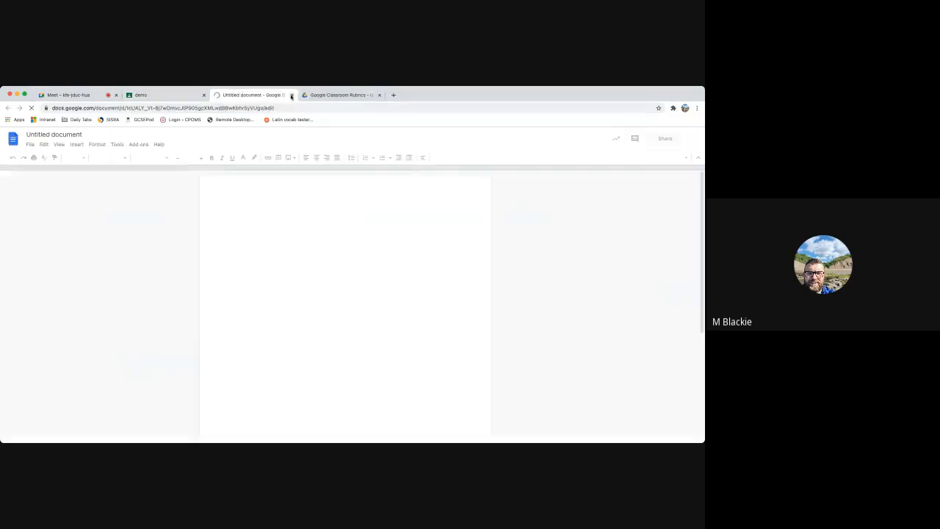
left_click(291, 95)
left_click(371, 139)
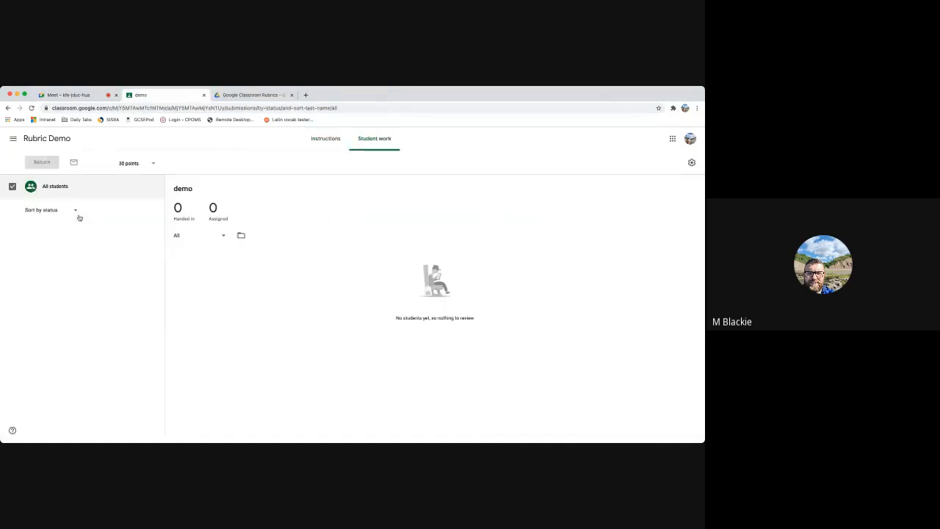
left_click(324, 140)
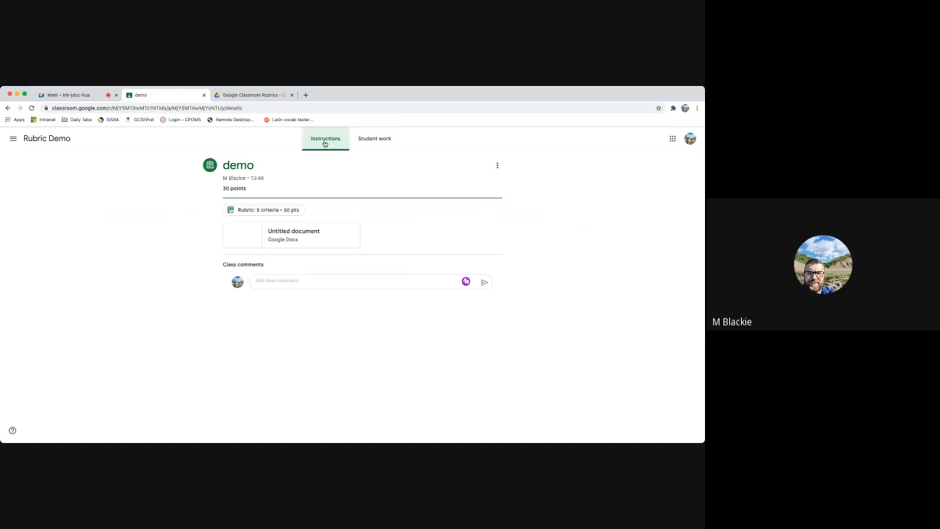
Close the demo assignment page and open the Lit AO1-4 spreadsheet from the Google Classroom Rubrics folder in Drive
left_click(55, 95)
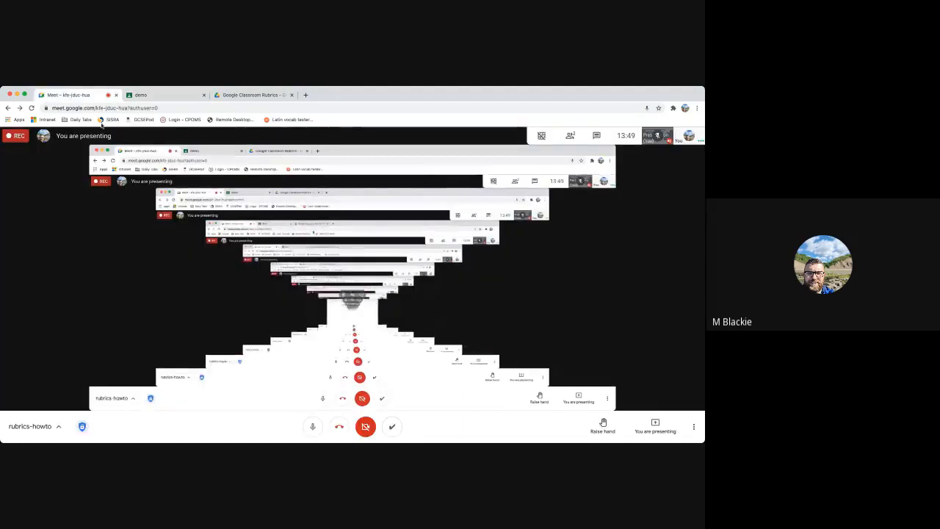
left_click(152, 95)
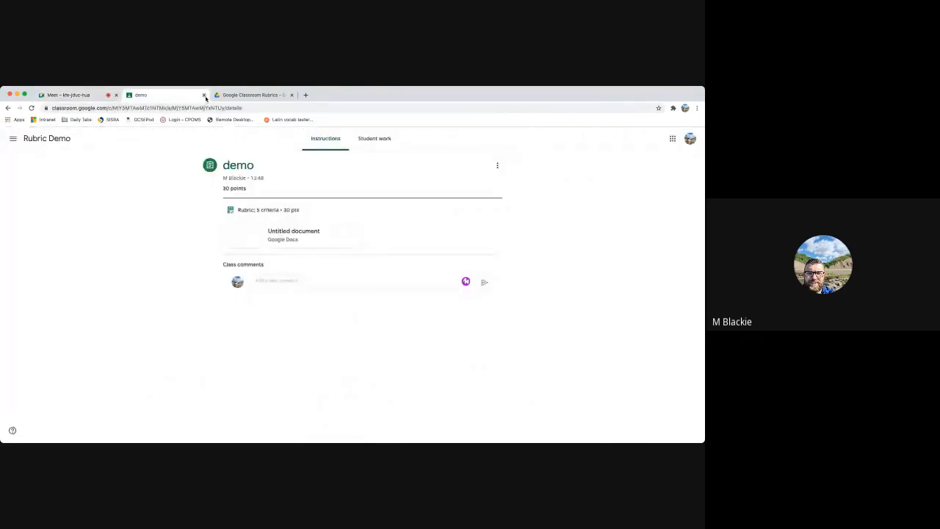
left_click(249, 95)
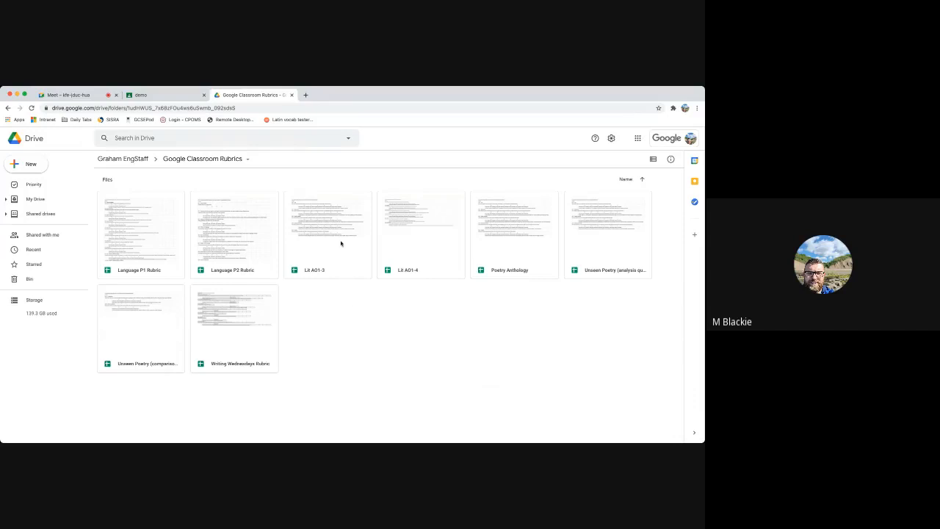
left_click(204, 95)
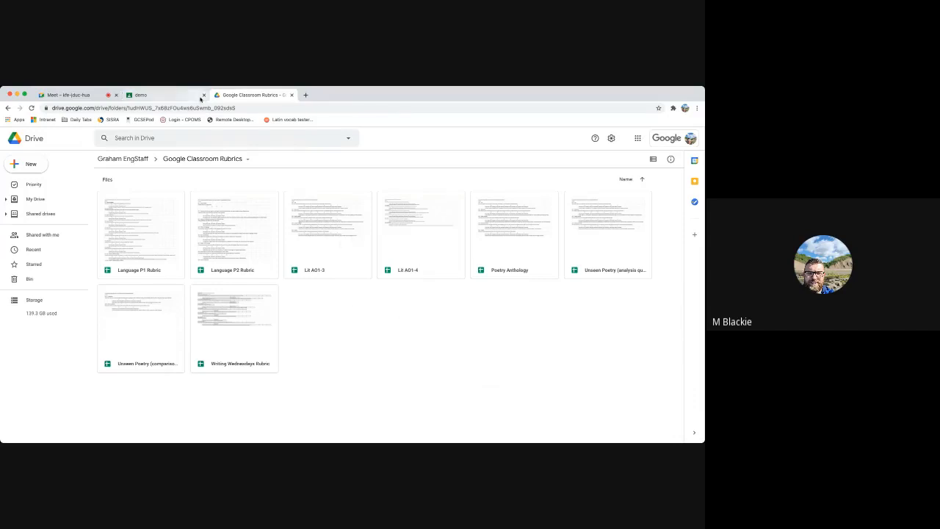
double_click(404, 214)
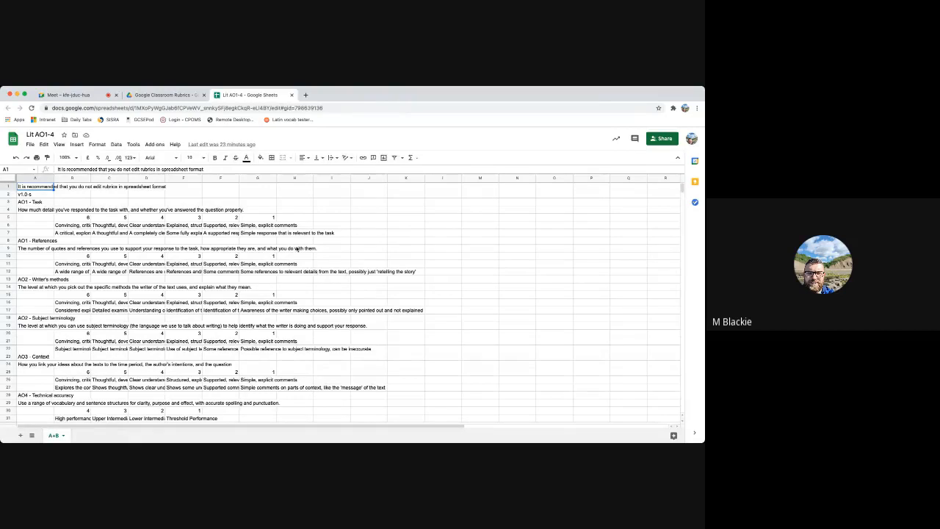
Examine how the Lit AO1-4 rubric is laid out: the AO1 - Task title, its description, a level heading, its descriptor and the criteria below
left_click(26, 204)
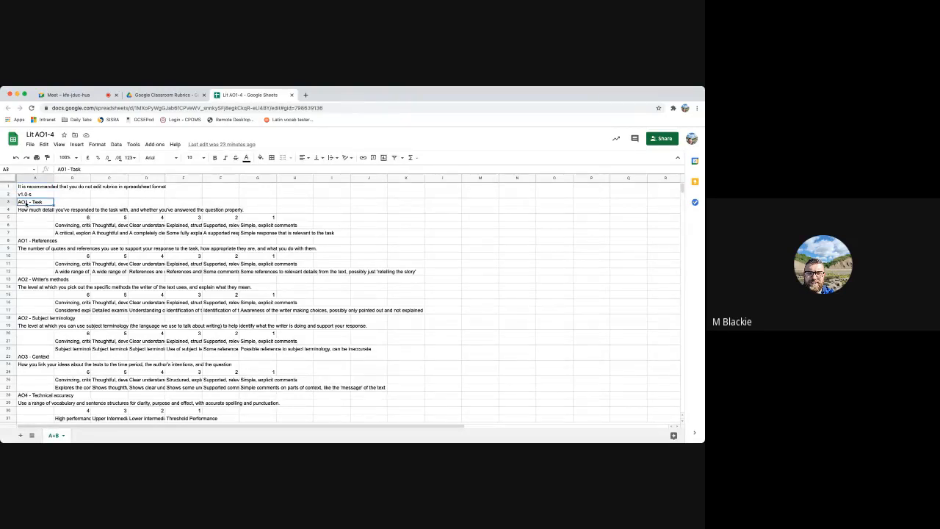
left_click(31, 212)
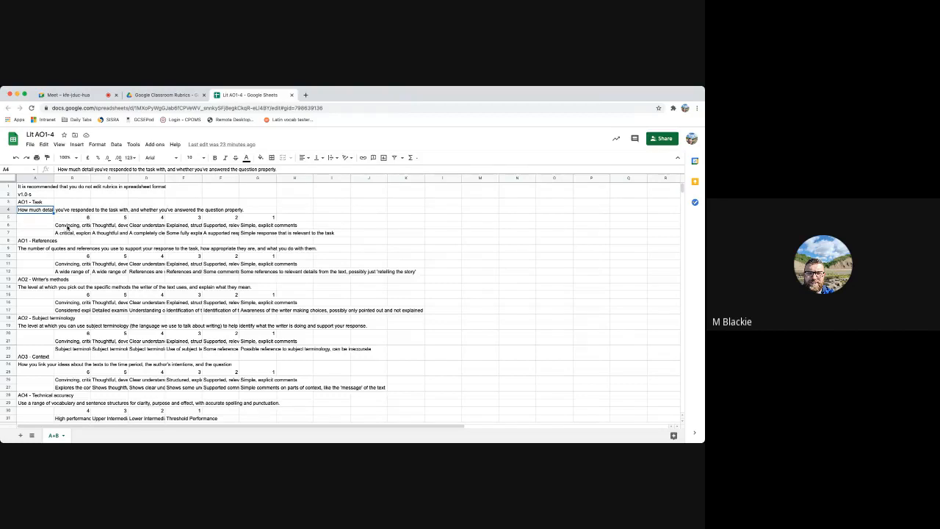
left_click(67, 227)
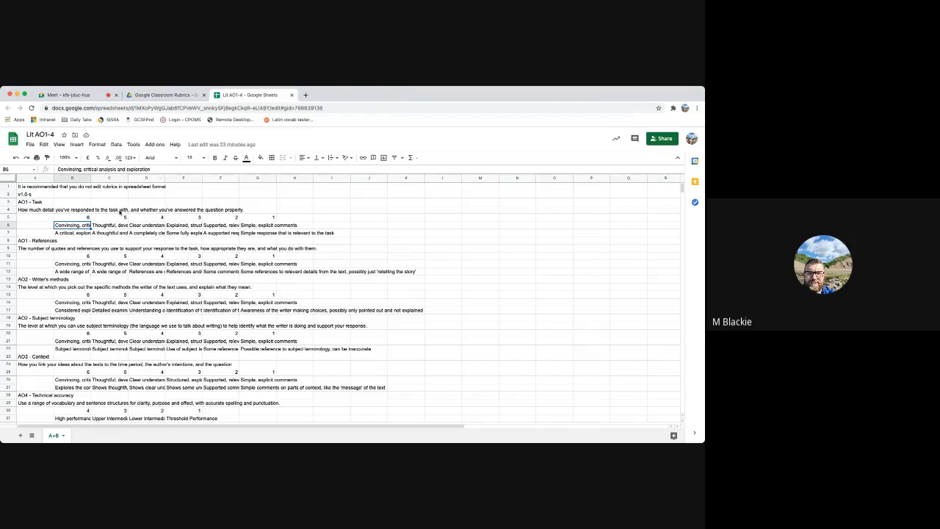
left_click(70, 234)
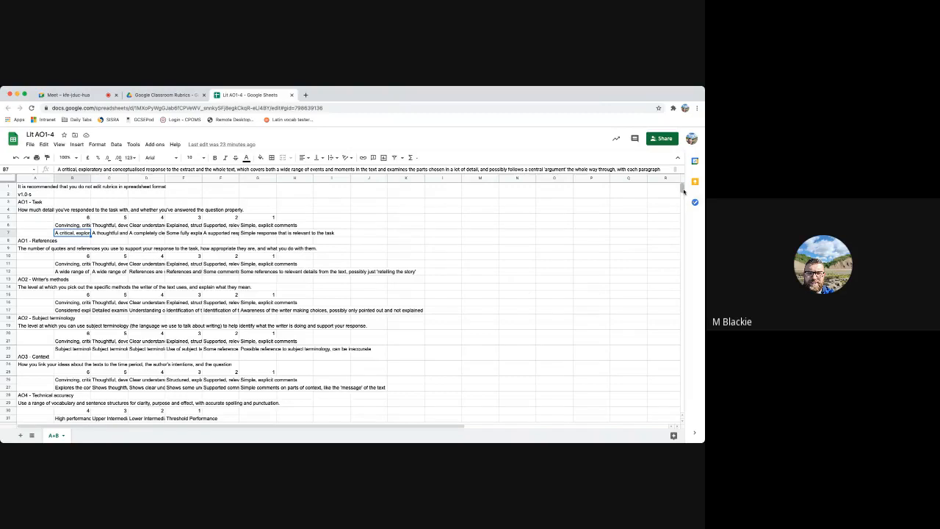
scroll(683, 191, "down", 2)
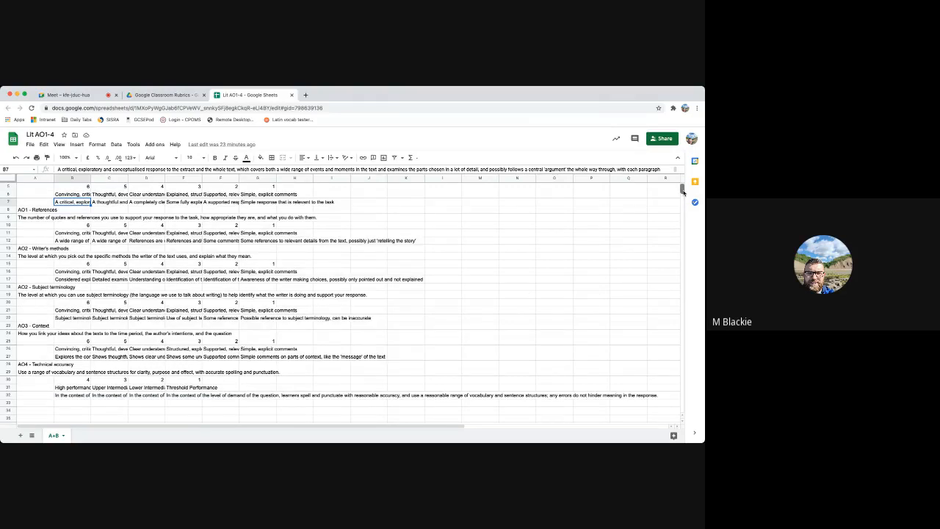
scroll(683, 191, "up", 2)
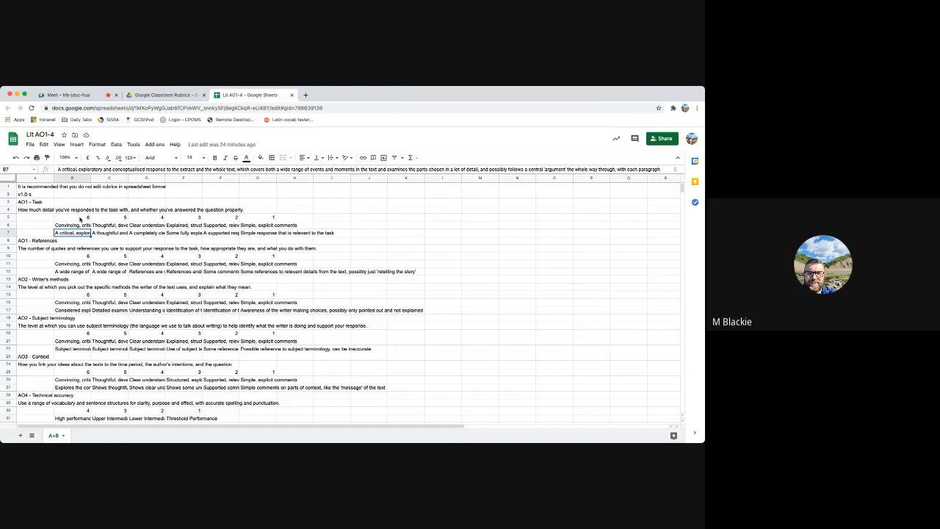
Delete cells B5:C7, the two highest levels of the AO1 - Task criterion, shifting the rest left, and undo the deletion
left_click_drag(80, 219, 95, 234)
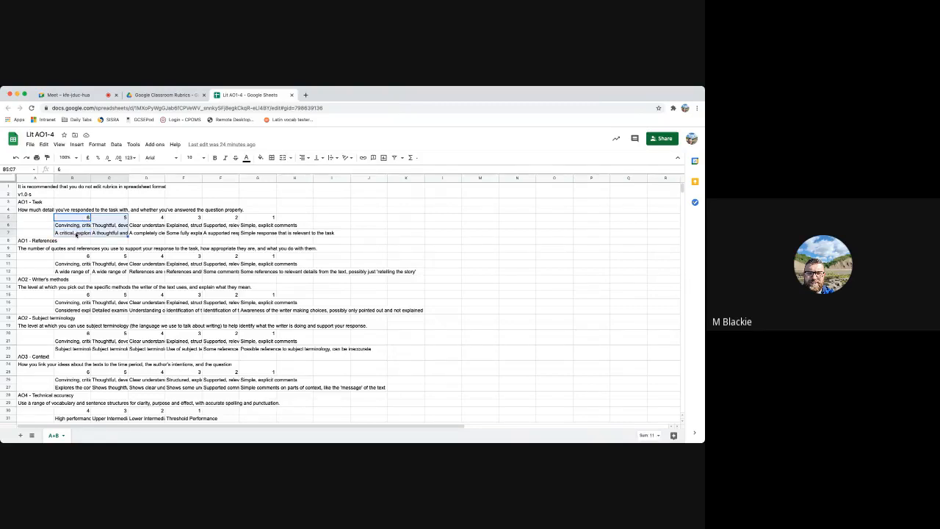
right_click(107, 230)
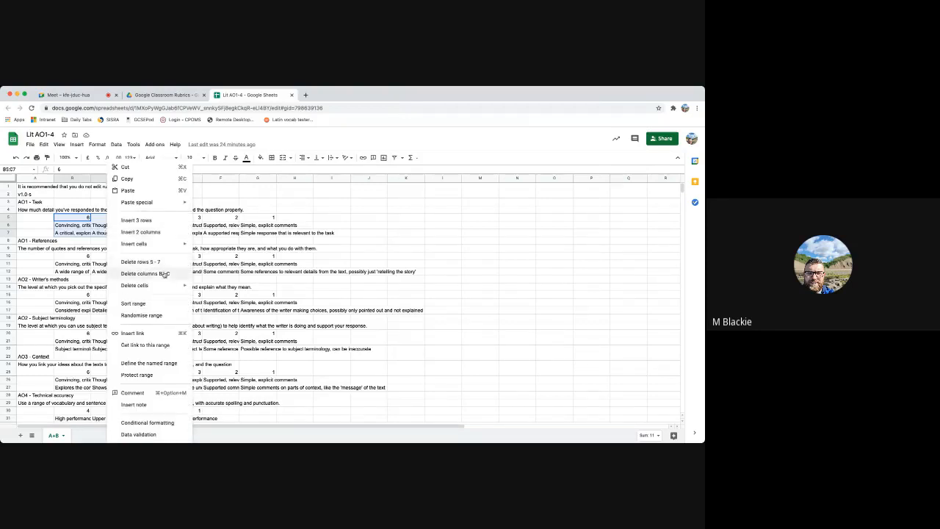
mouse_move(170, 286)
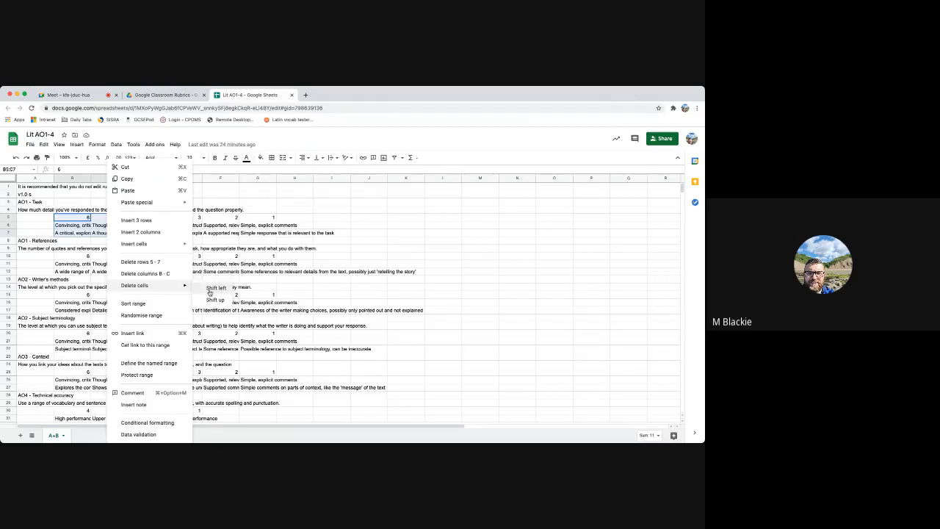
left_click(209, 292)
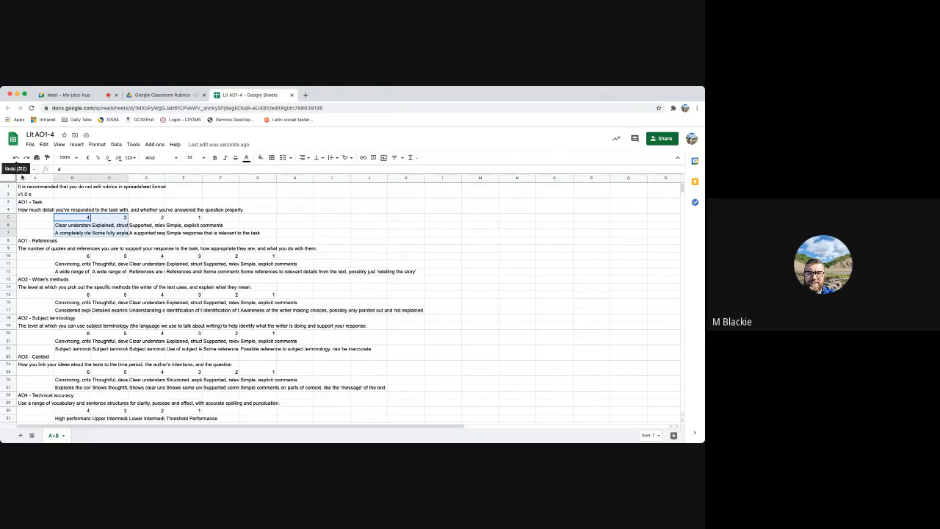
left_click(16, 158)
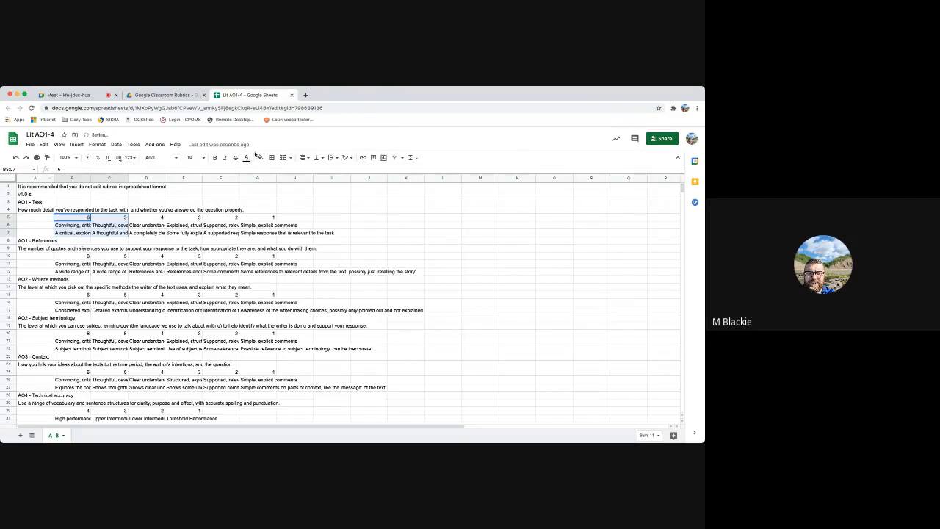
Open the Writing Wednesdays Rubric from the Drive folder, close Lit AO1-4, look through the rubric's criteria, and close it
left_click(150, 95)
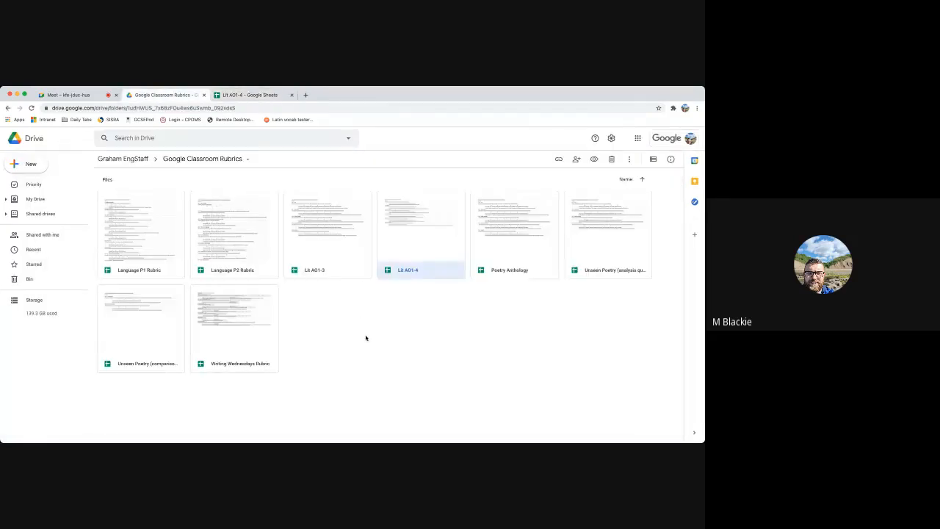
double_click(235, 331)
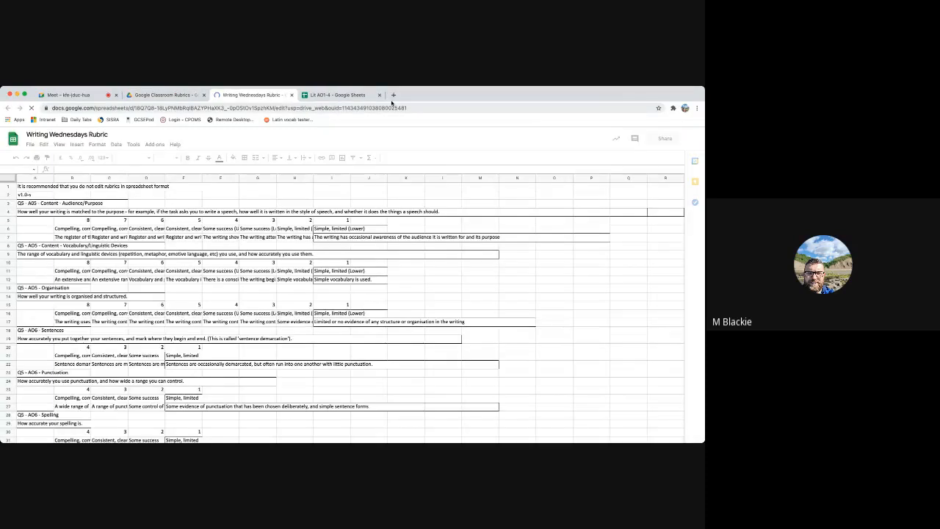
left_click(380, 95)
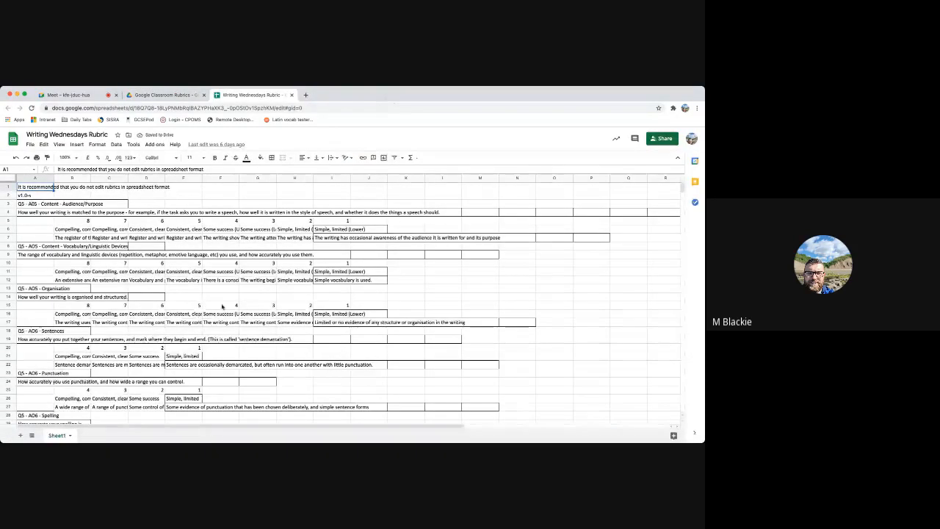
scroll(224, 301, "down", 3)
scroll(234, 283, "up", 3)
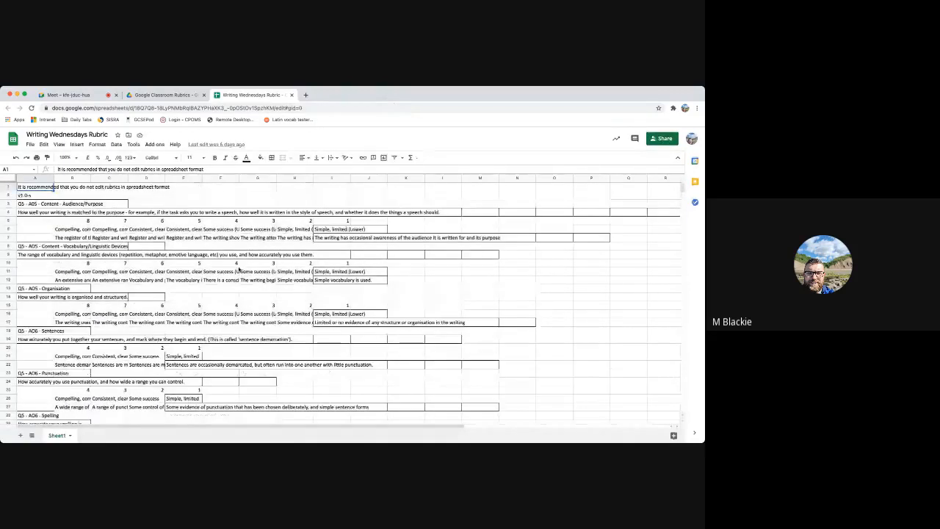
left_click(292, 96)
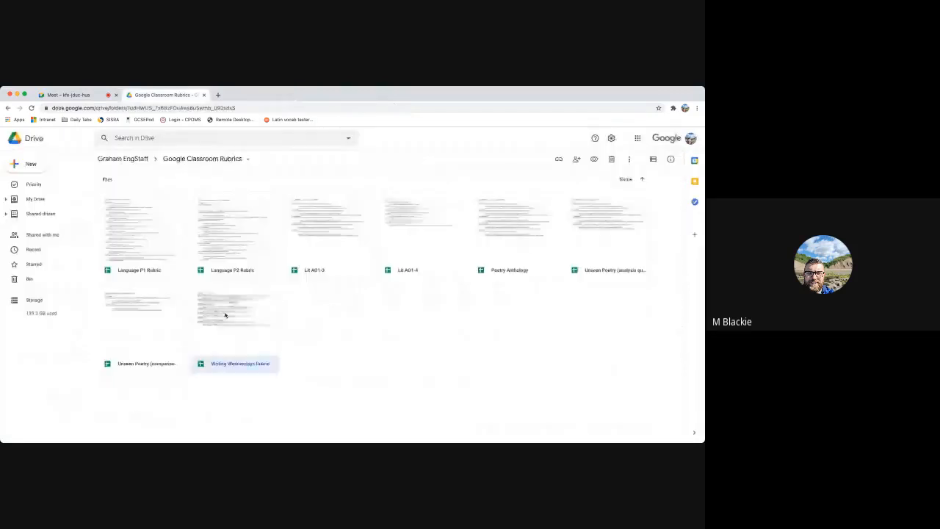
Open the Language P1 Rubric spreadsheet and examine its Q4 criteria block and the points row of Q4 - Evaluation
double_click(154, 240)
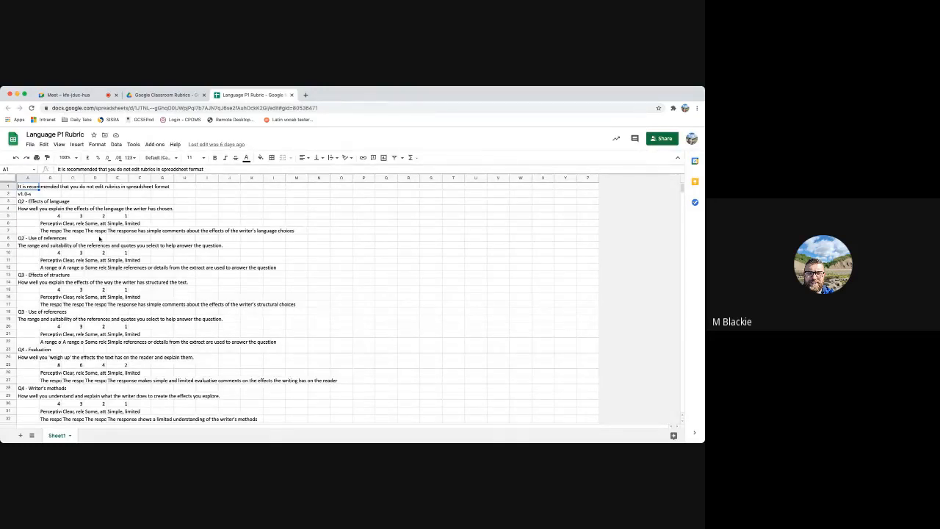
scroll(119, 274, "down", 1)
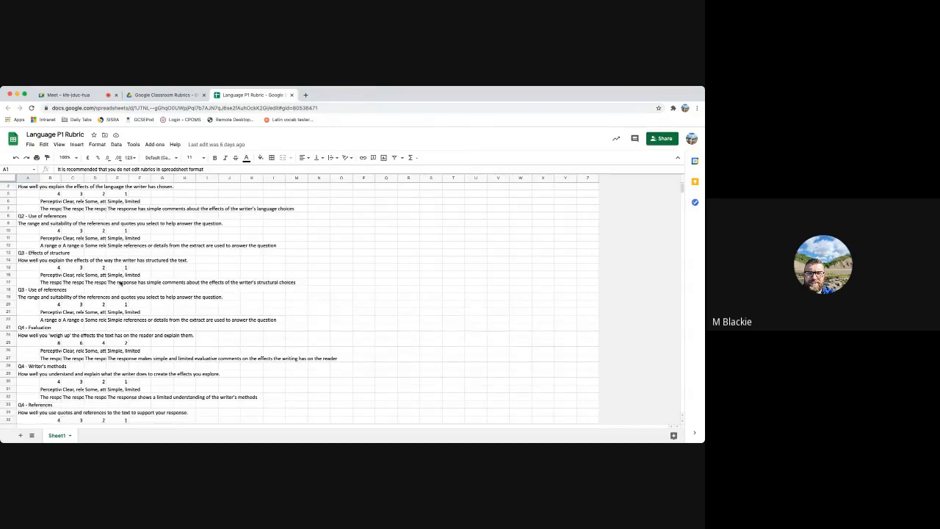
scroll(120, 283, "down", 3)
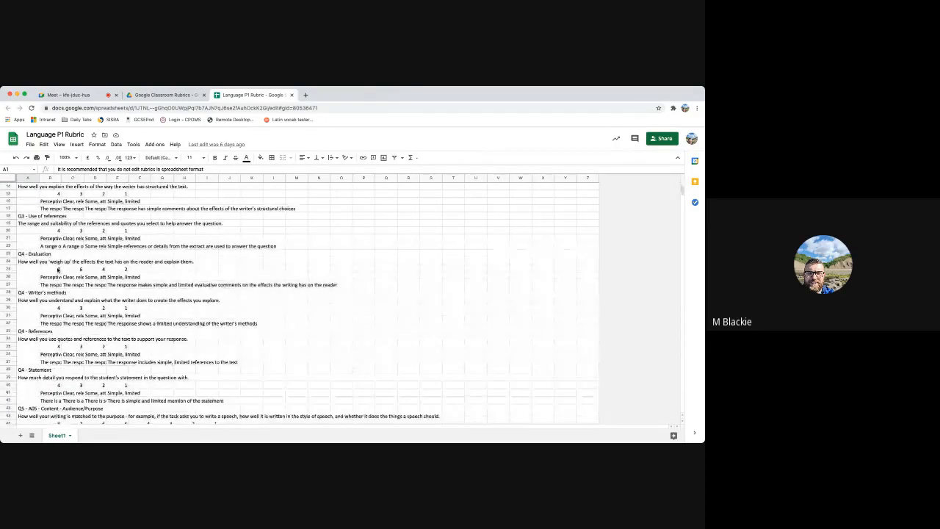
left_click(21, 254)
mouse_move(21, 253)
left_mouse_down()
mouse_move(150, 335)
mouse_move(200, 401)
left_mouse_up()
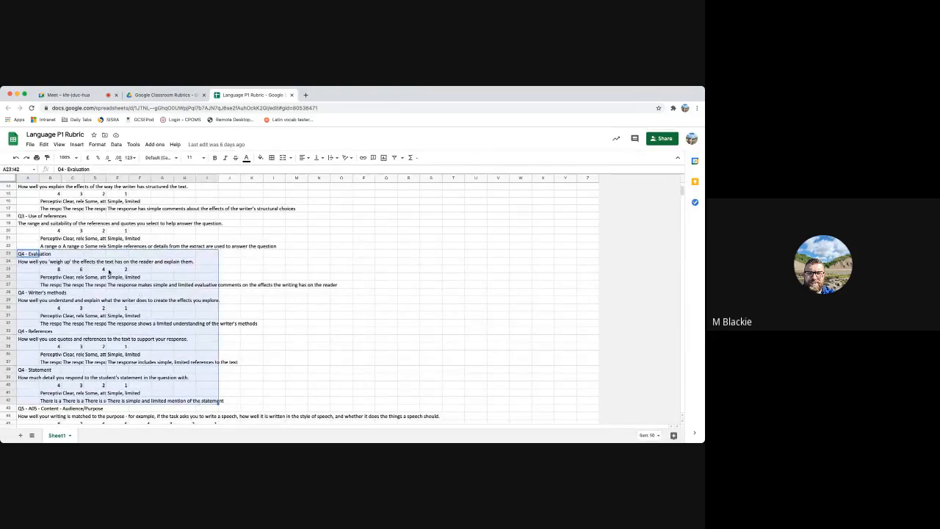
left_click_drag(56, 270, 119, 272)
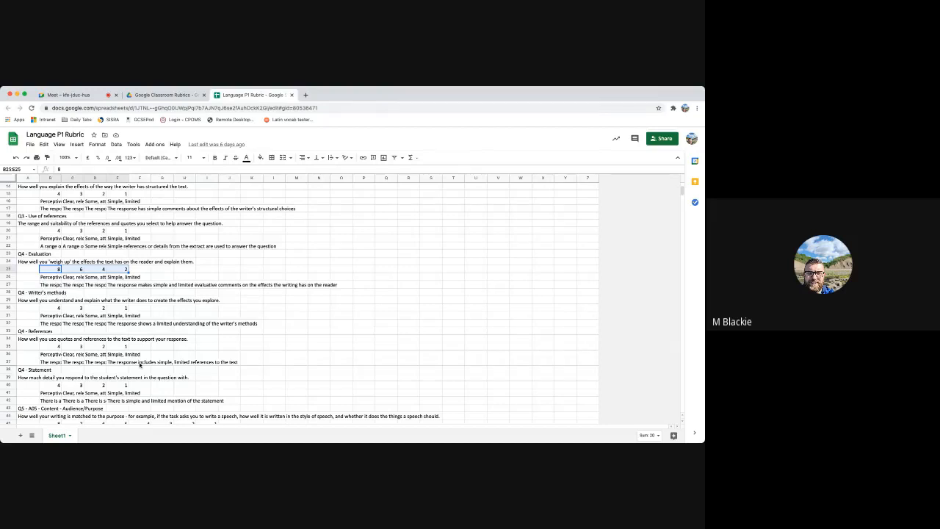
left_click(170, 308)
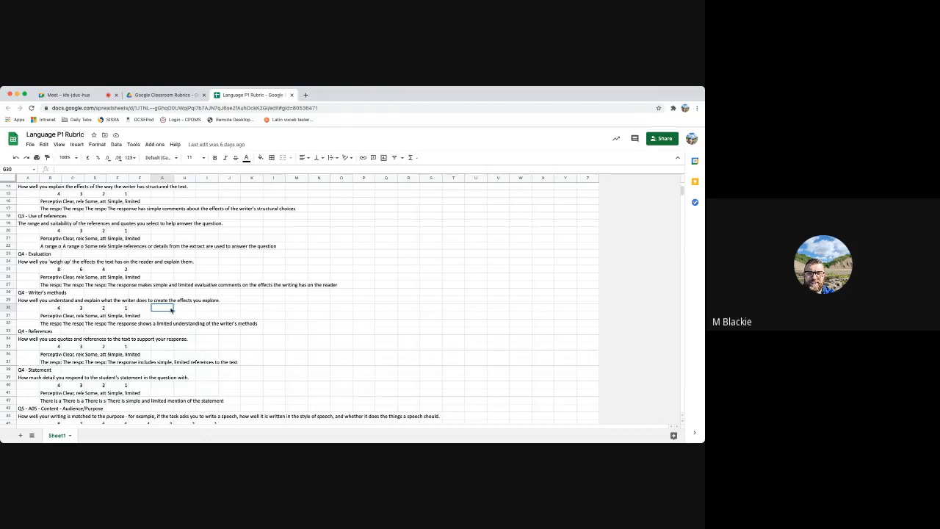
Review the remaining Q4 and Q5 criteria down to Q5 - AO6 - Standard English, and return to the beginning of the rubric
scroll(176, 311, "down", 1)
scroll(181, 310, "down", 5)
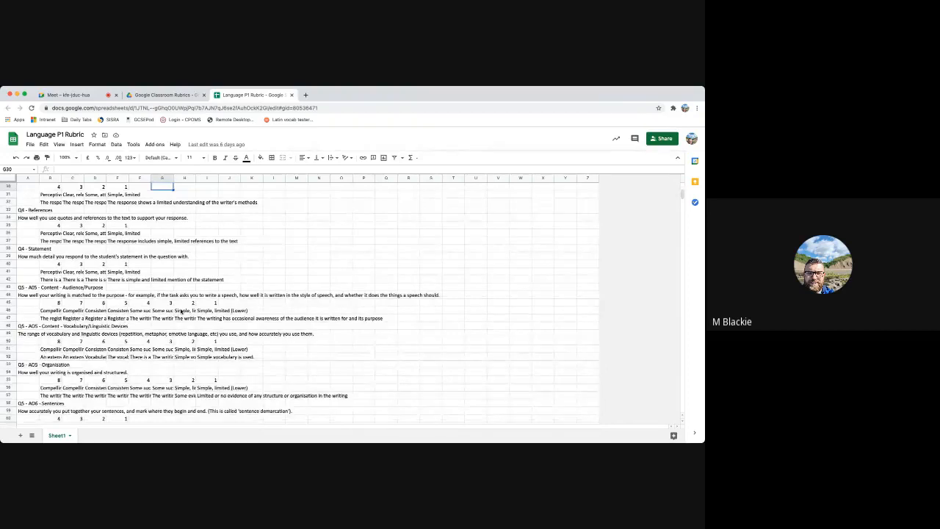
scroll(321, 325, "down", 4)
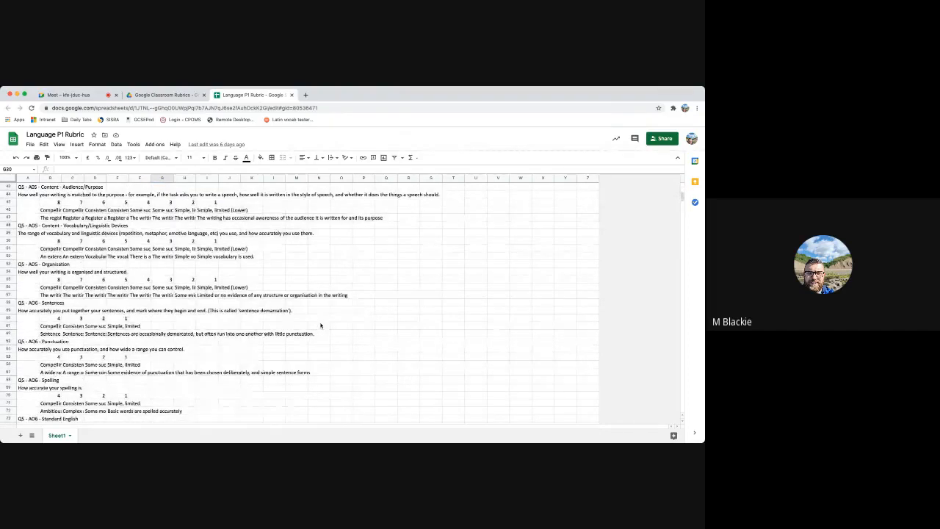
scroll(320, 325, "down", 1)
scroll(320, 325, "down", 1)
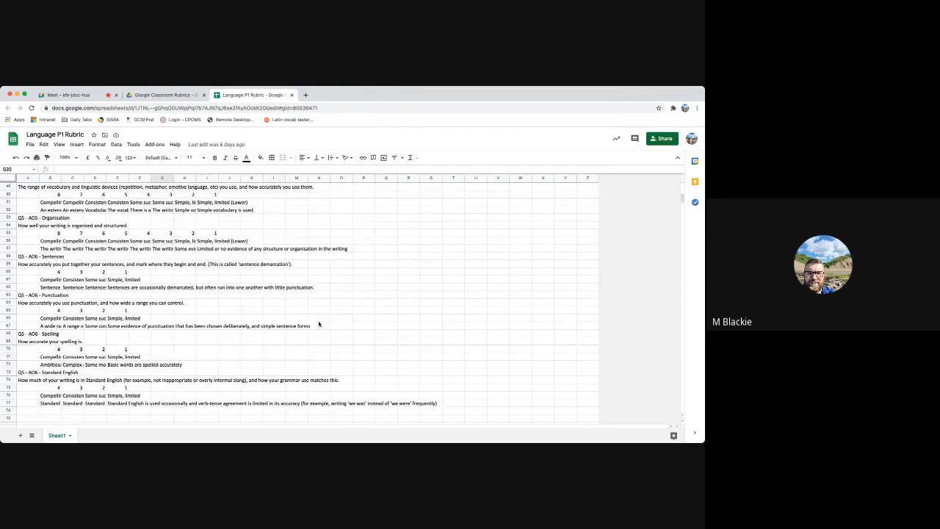
scroll(319, 324, "up", 15)
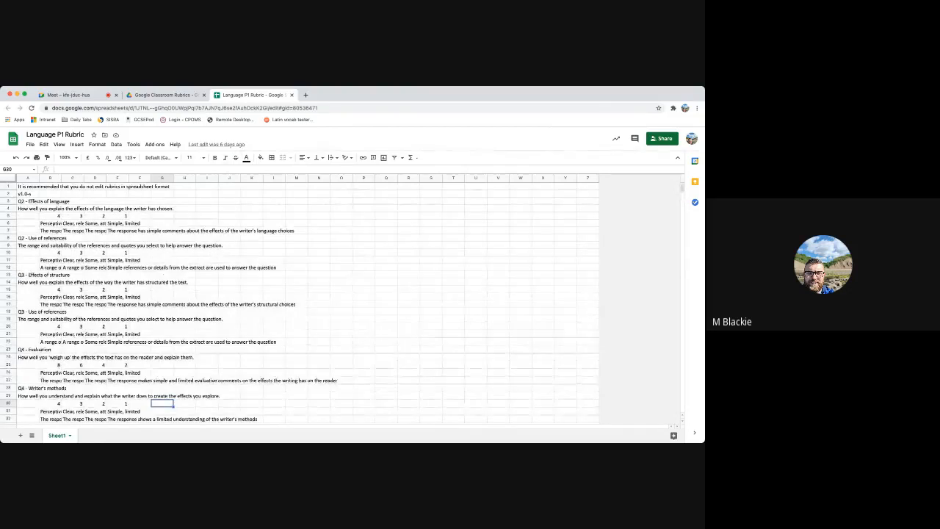
Close the Language P1 Rubric spreadsheet, switch to the Google Meet call and leave it
key("super+w")
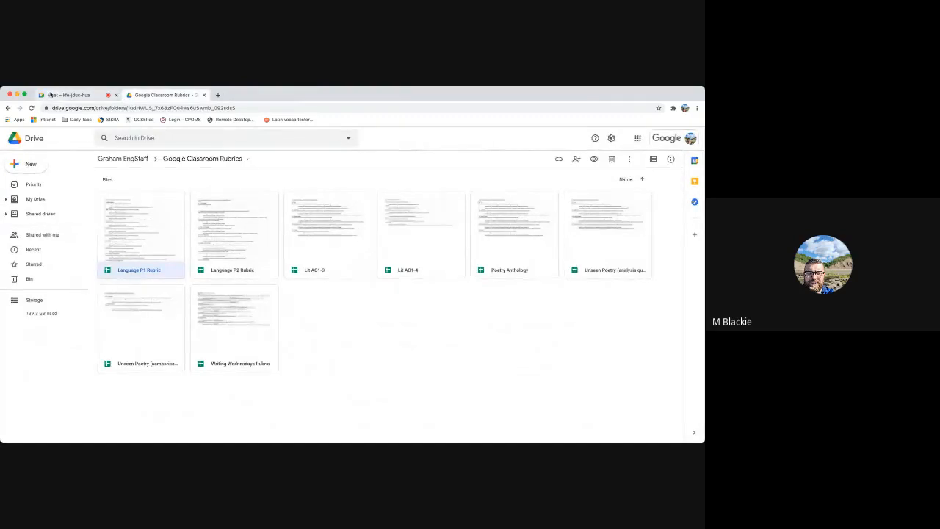
left_click(51, 95)
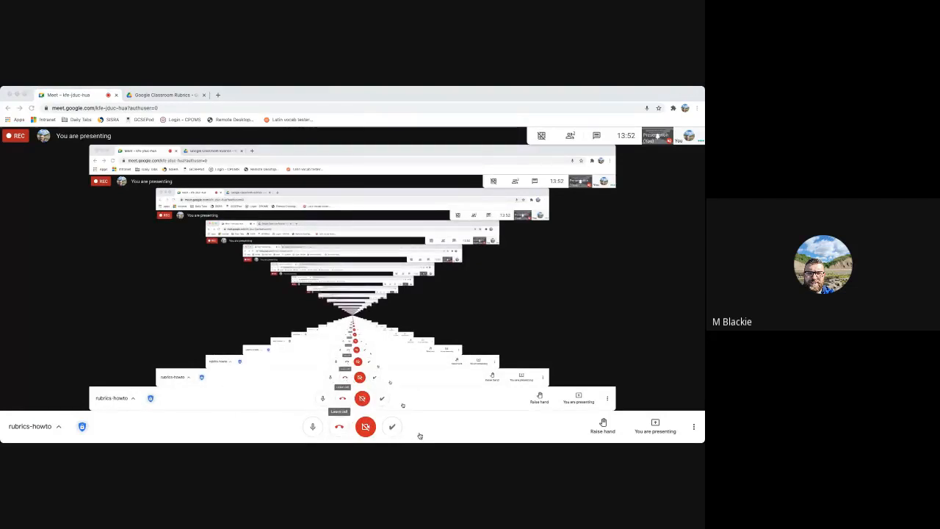
left_click(339, 426)
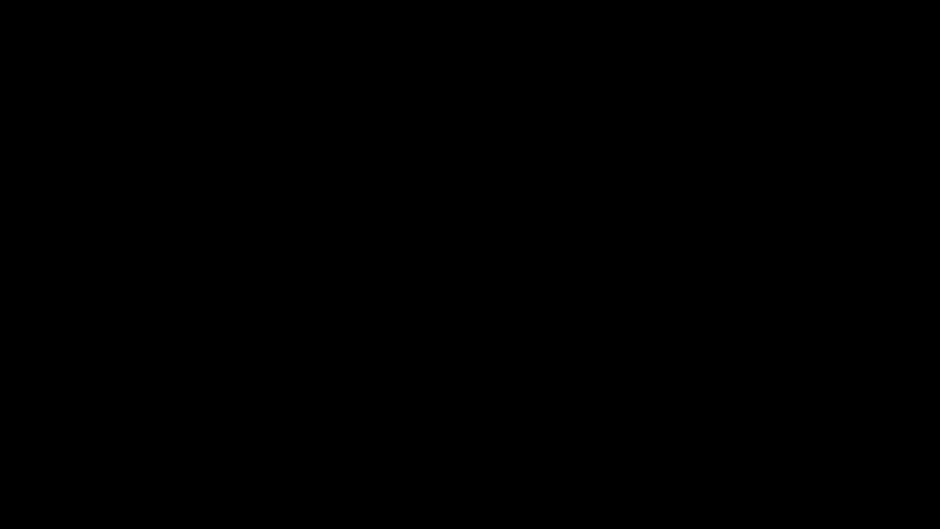